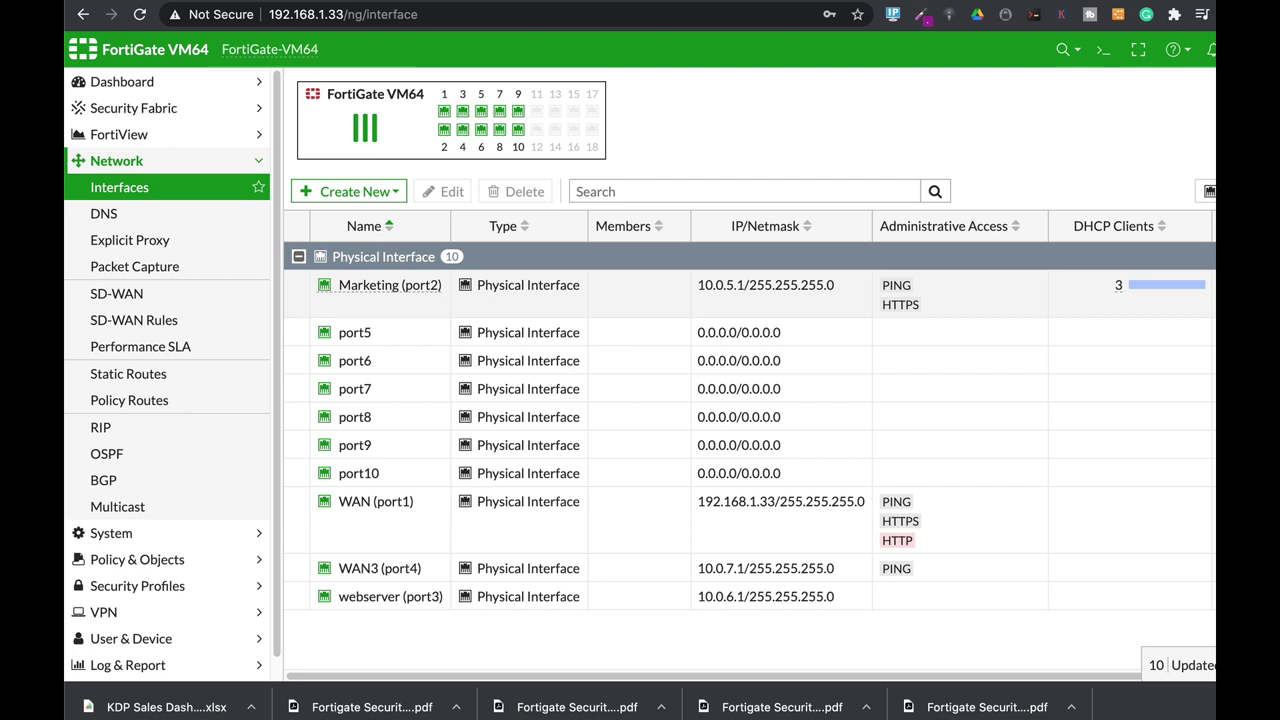
Step: View the details of the Marketing (port2) interface and select it in the interface list
mouse_move(1106, 296)
mouse_move(370, 290)
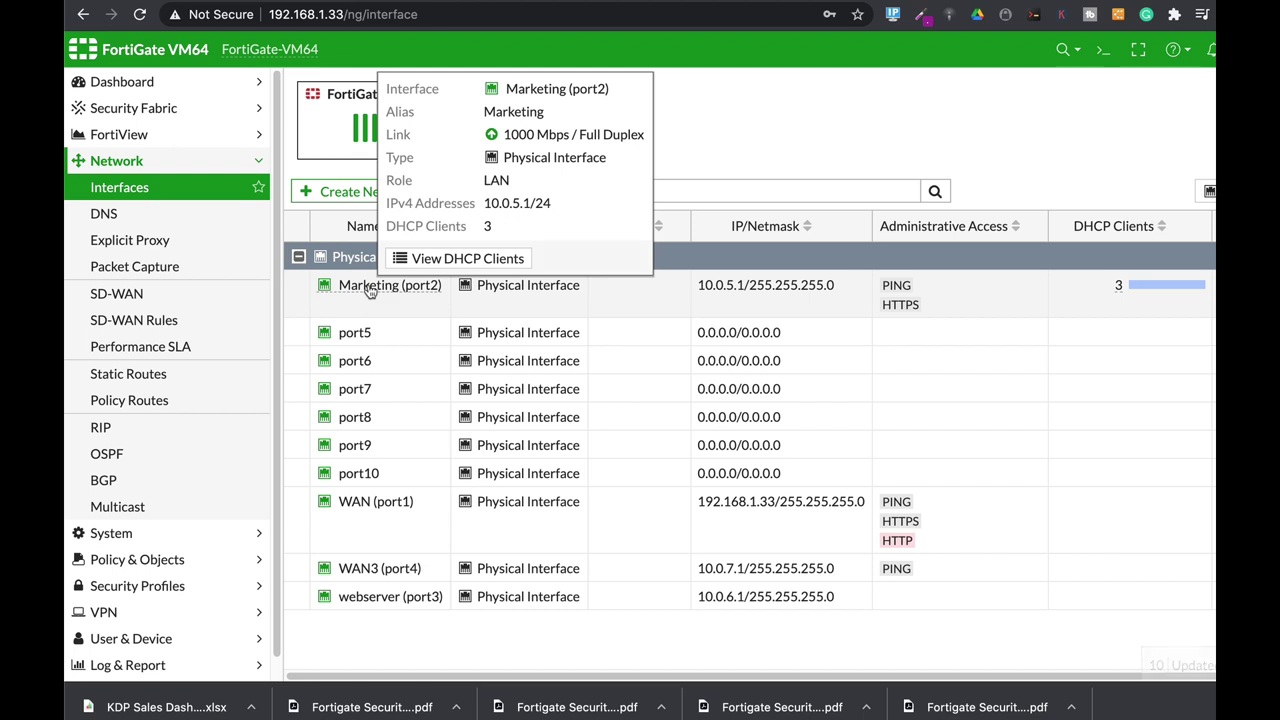
click(381, 287)
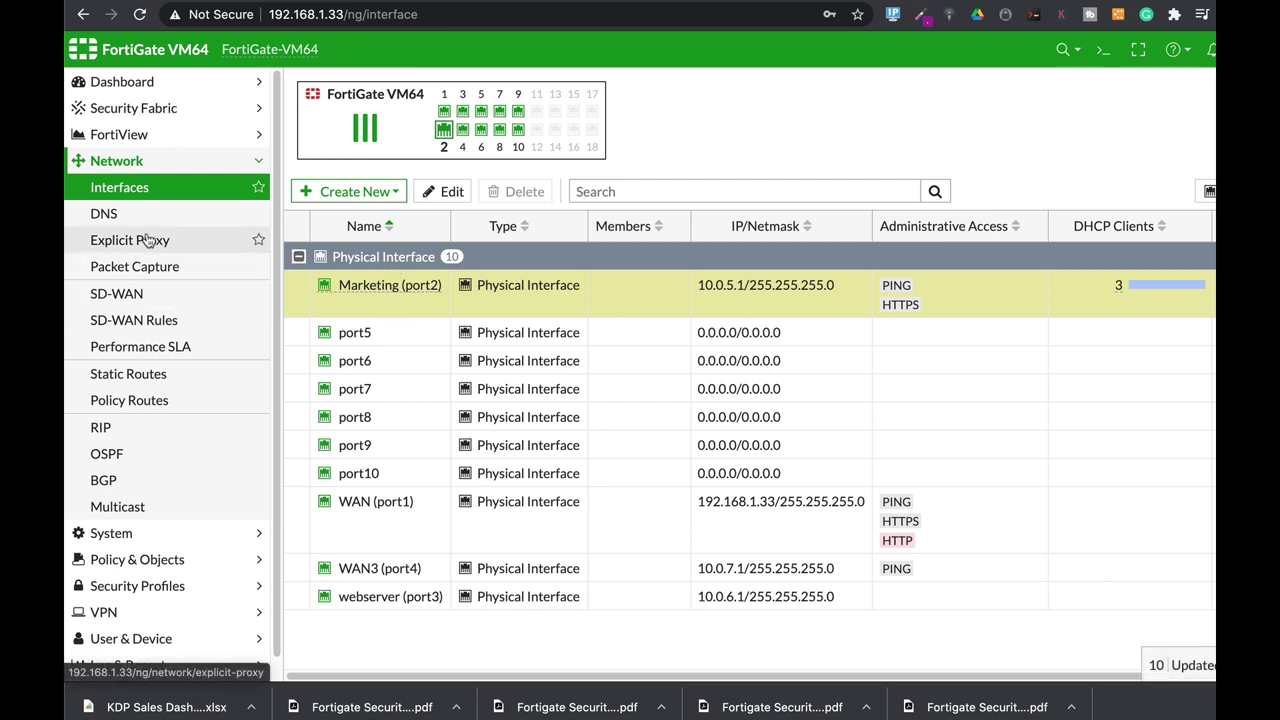
Step: Enable the DNS Database feature in the system's Feature Visibility settings and apply the change
click(168, 531)
click(166, 430)
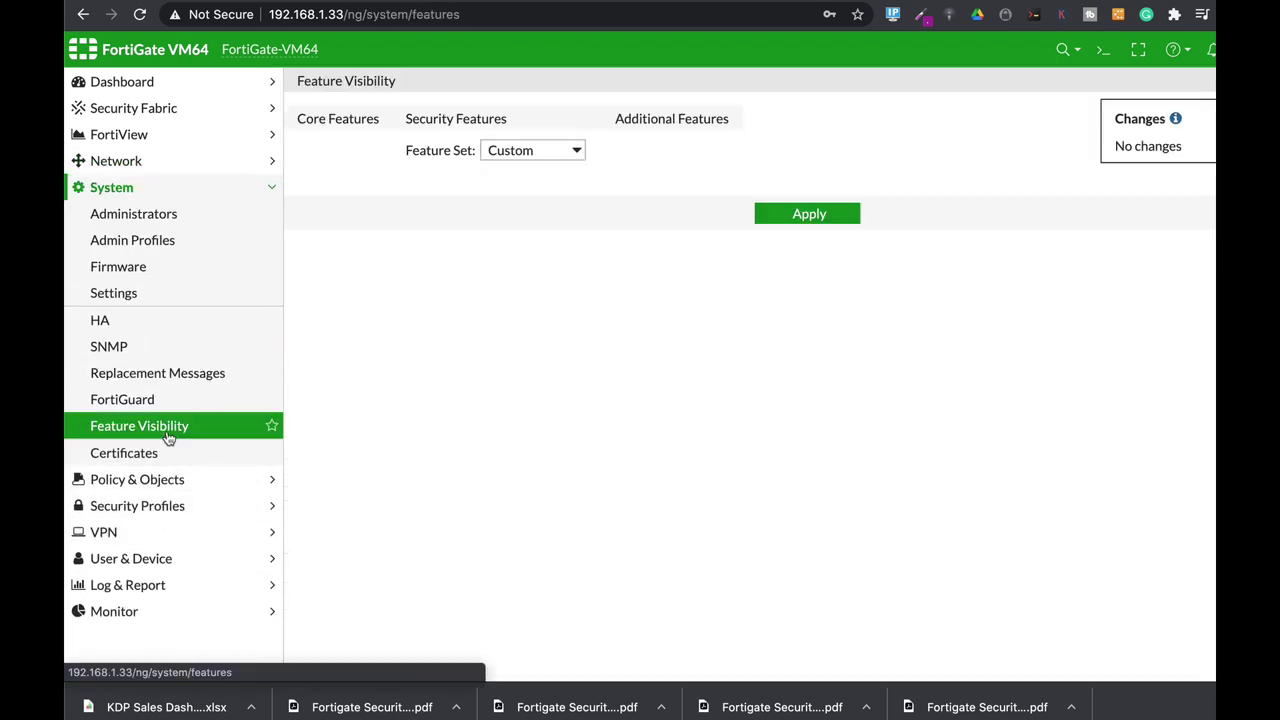
scroll(368, 224, down, 5)
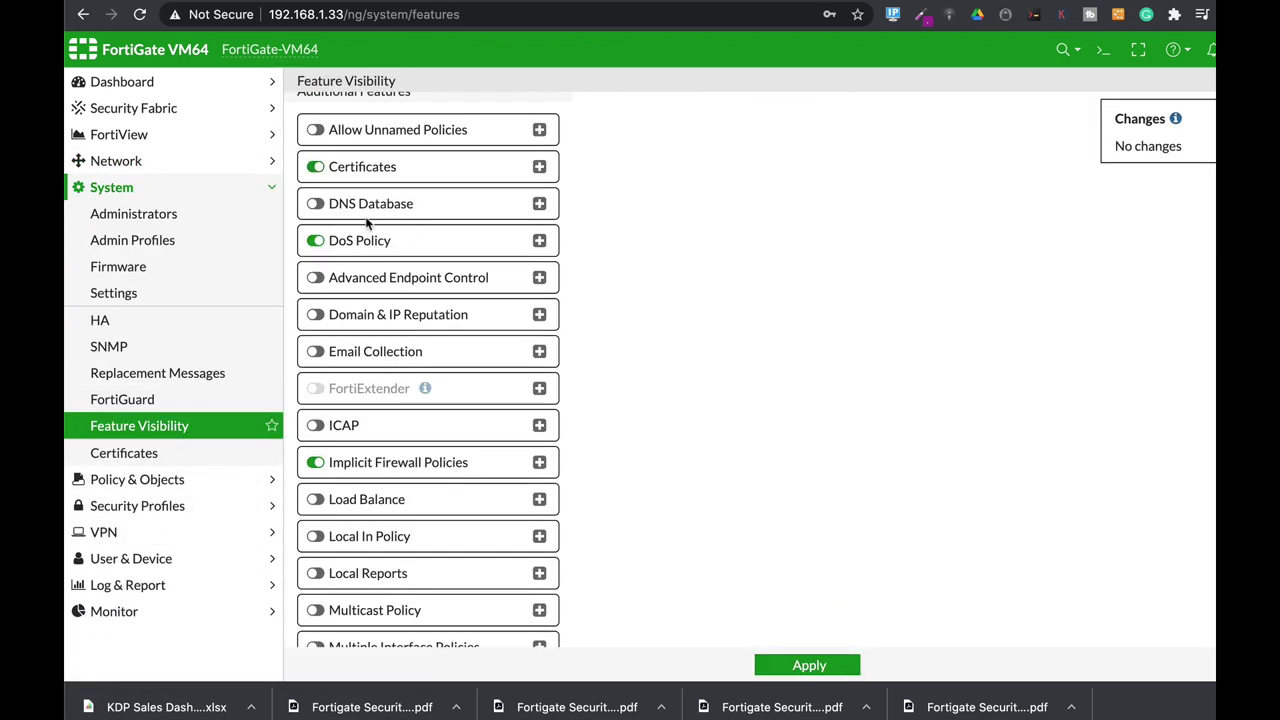
click(315, 203)
click(814, 667)
scroll(896, 130, up, 5)
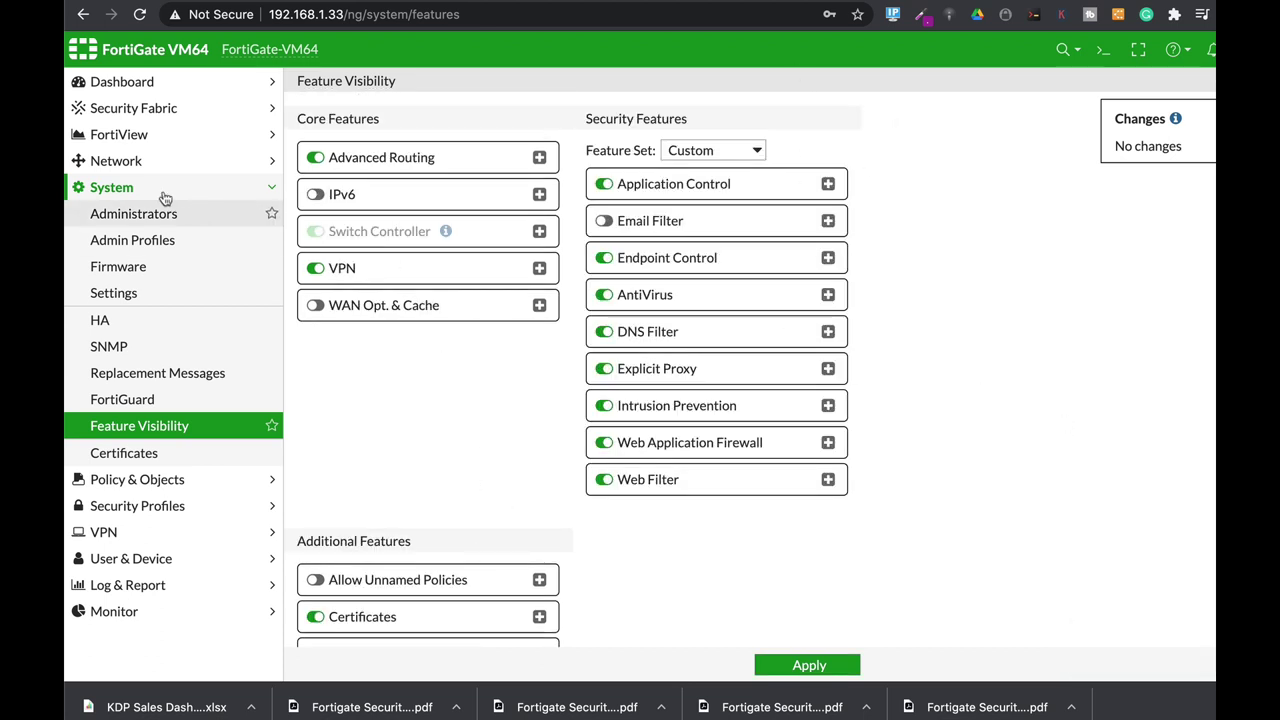
Step: Create a DNS service on the Marketing (port2) interface in Recursive mode, with the DNS filter off
click(144, 163)
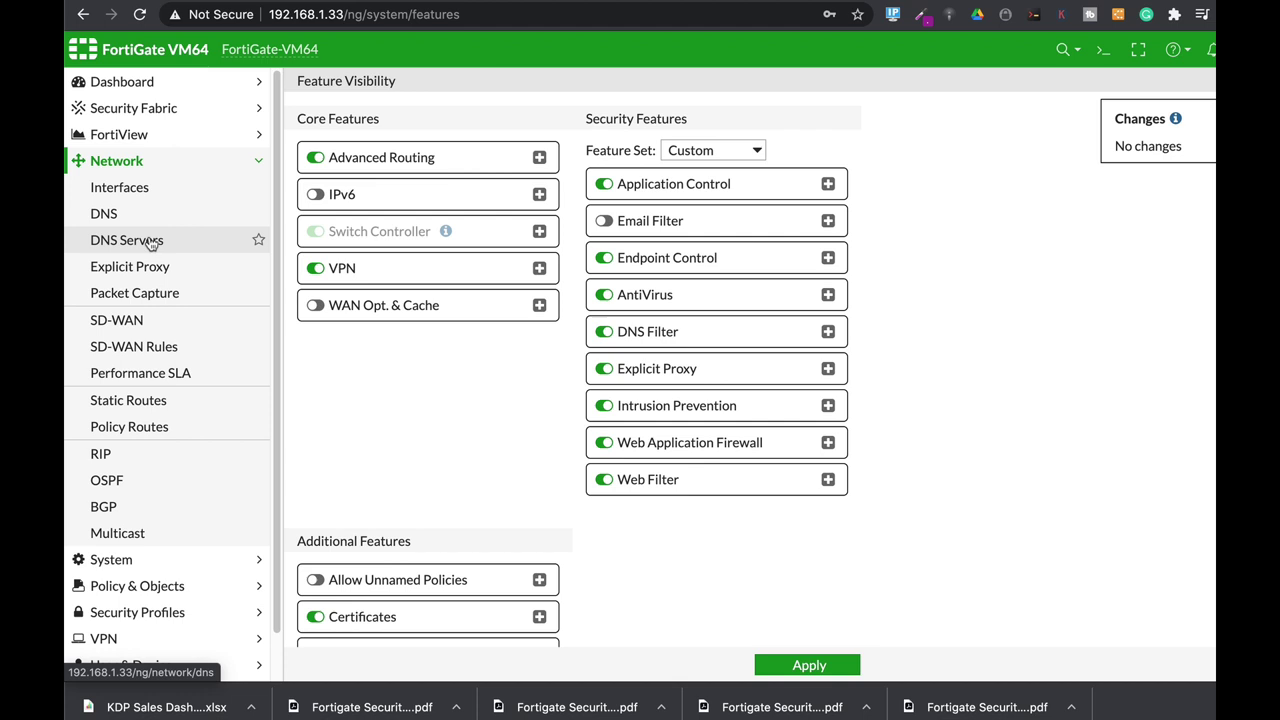
click(148, 243)
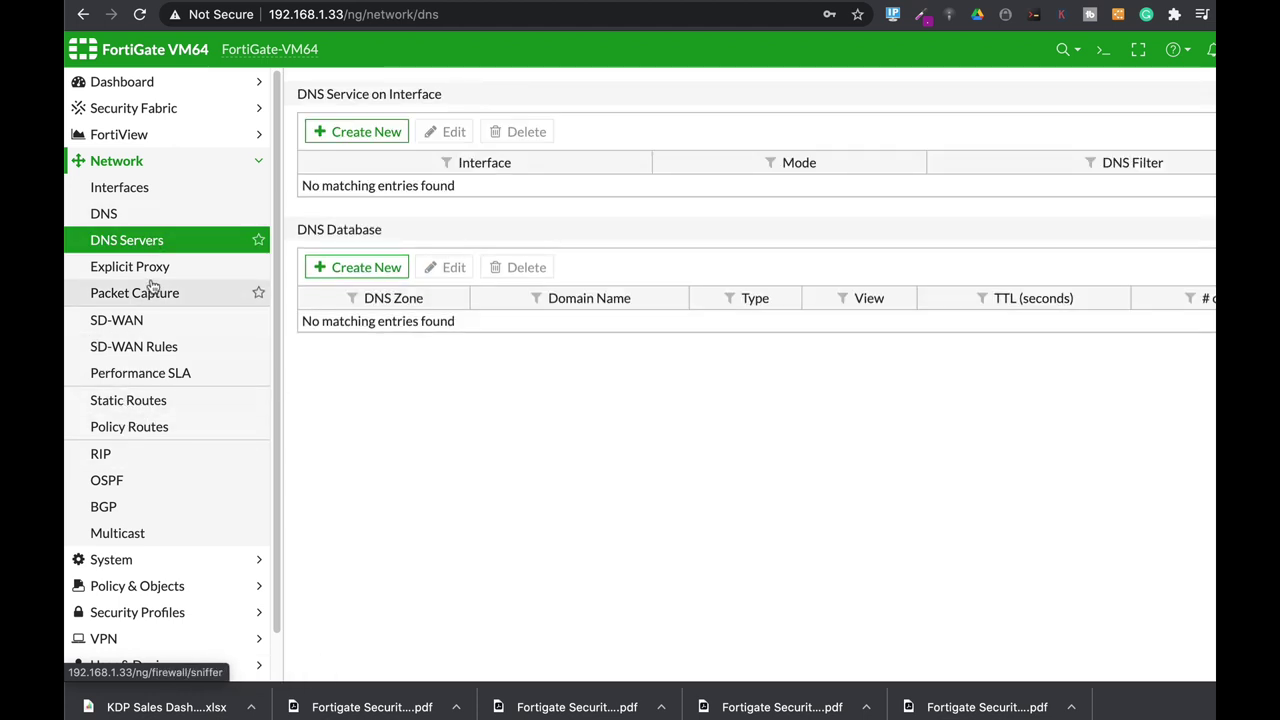
click(362, 131)
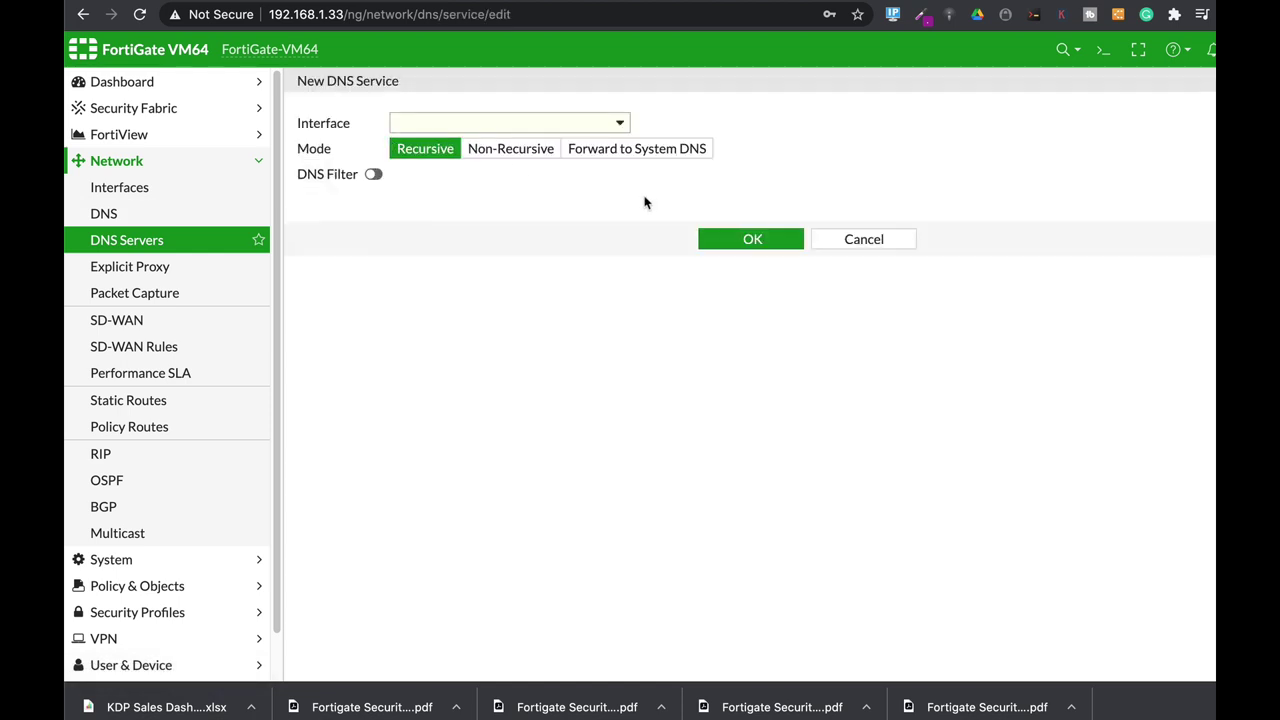
click(495, 124)
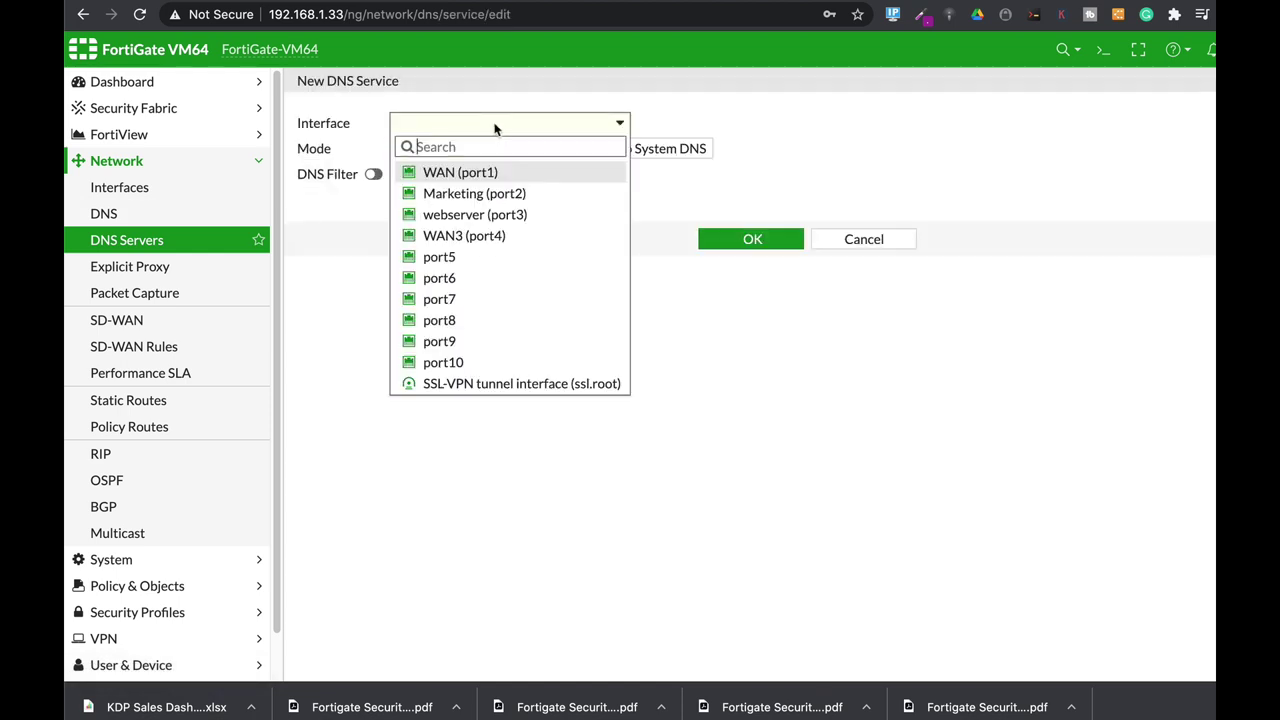
click(459, 200)
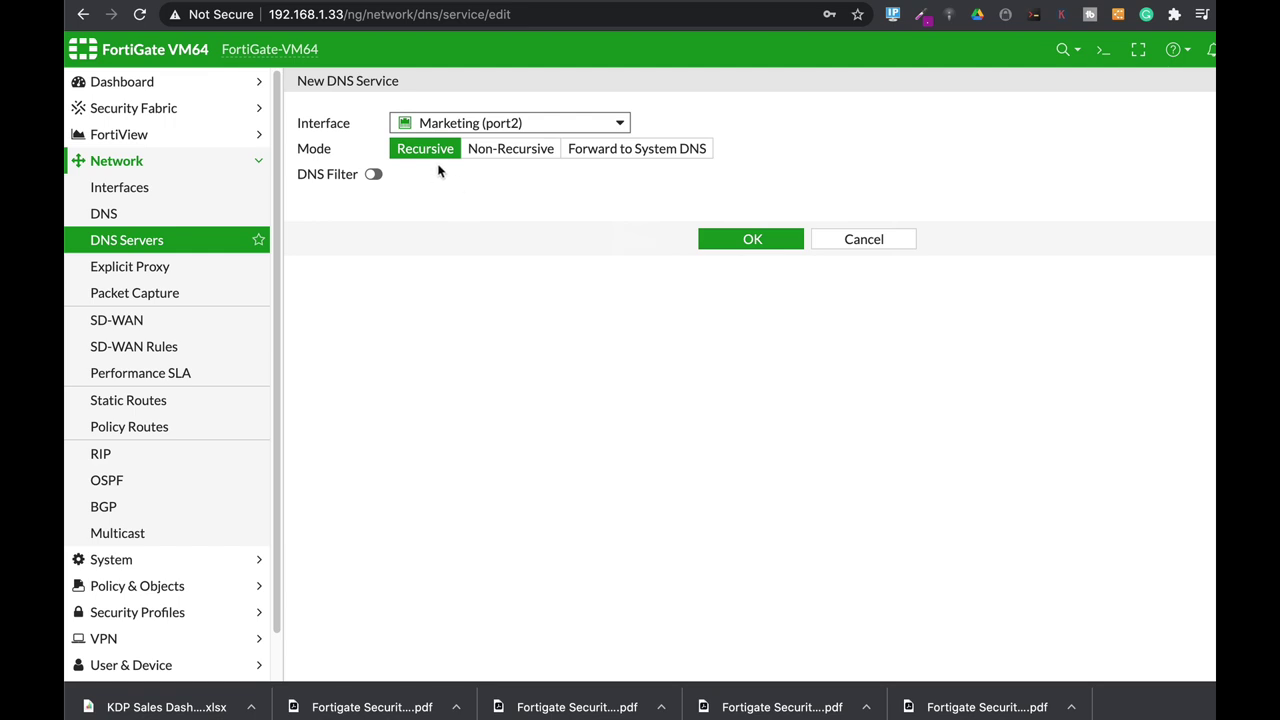
click(754, 239)
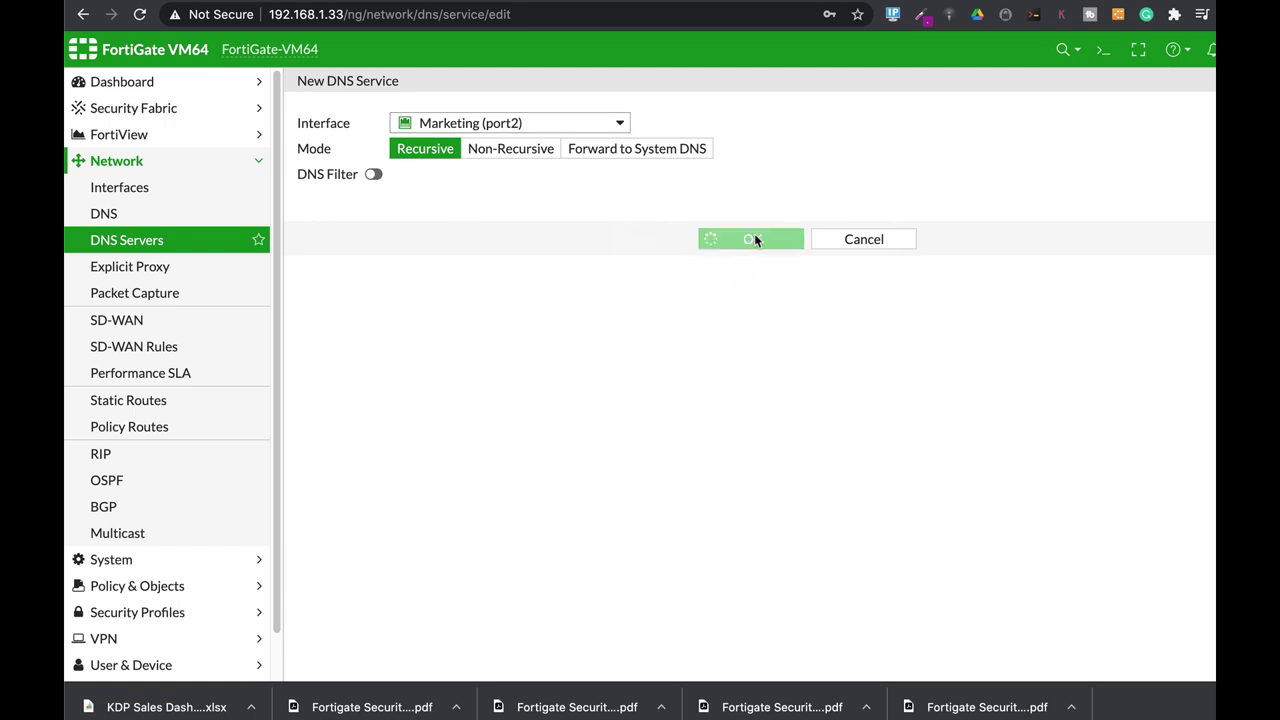
Step: Start a new Master, Shadow DNS zone named fortitip with domain name fortitip.com, and turn off Authoritative
click(366, 270)
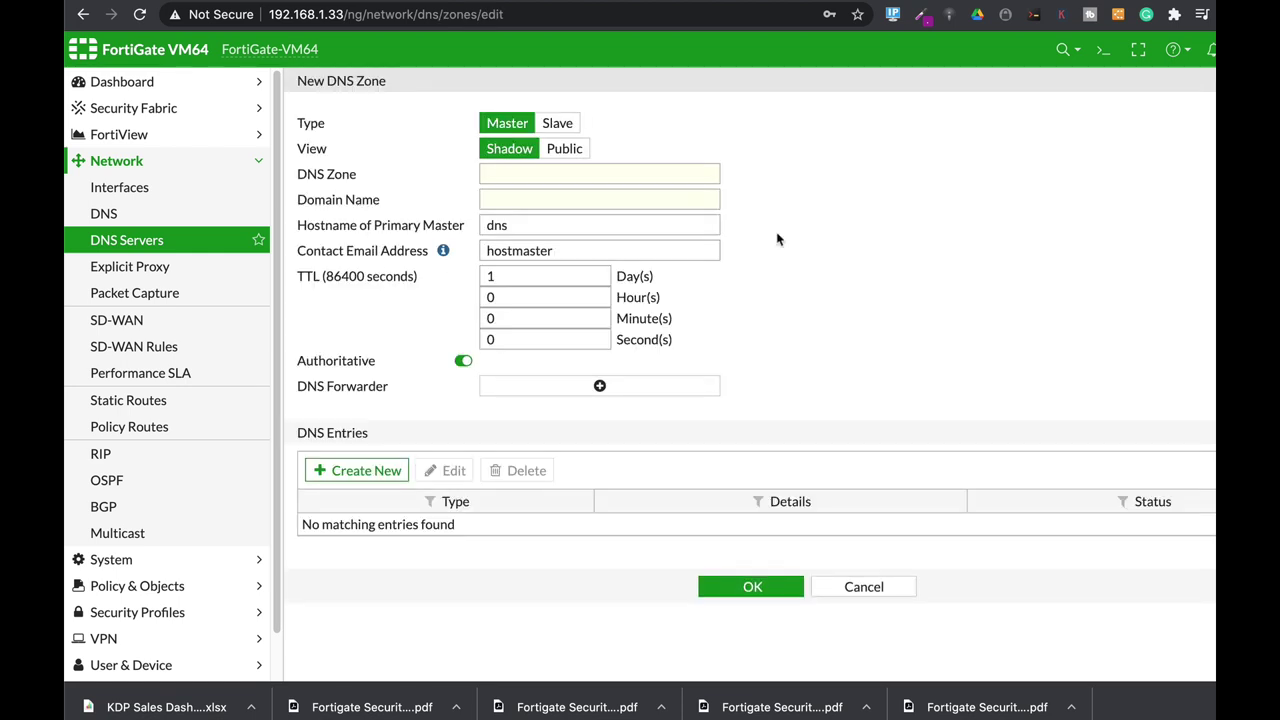
click(514, 175)
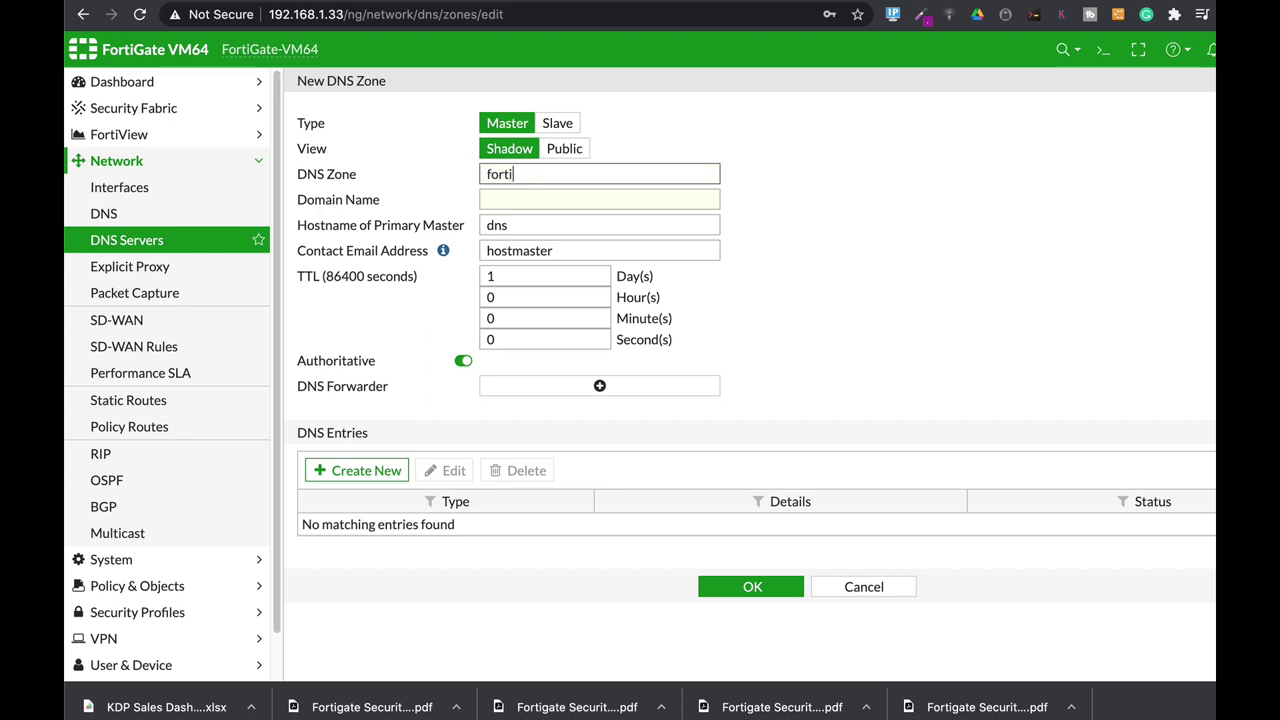
click(624, 200)
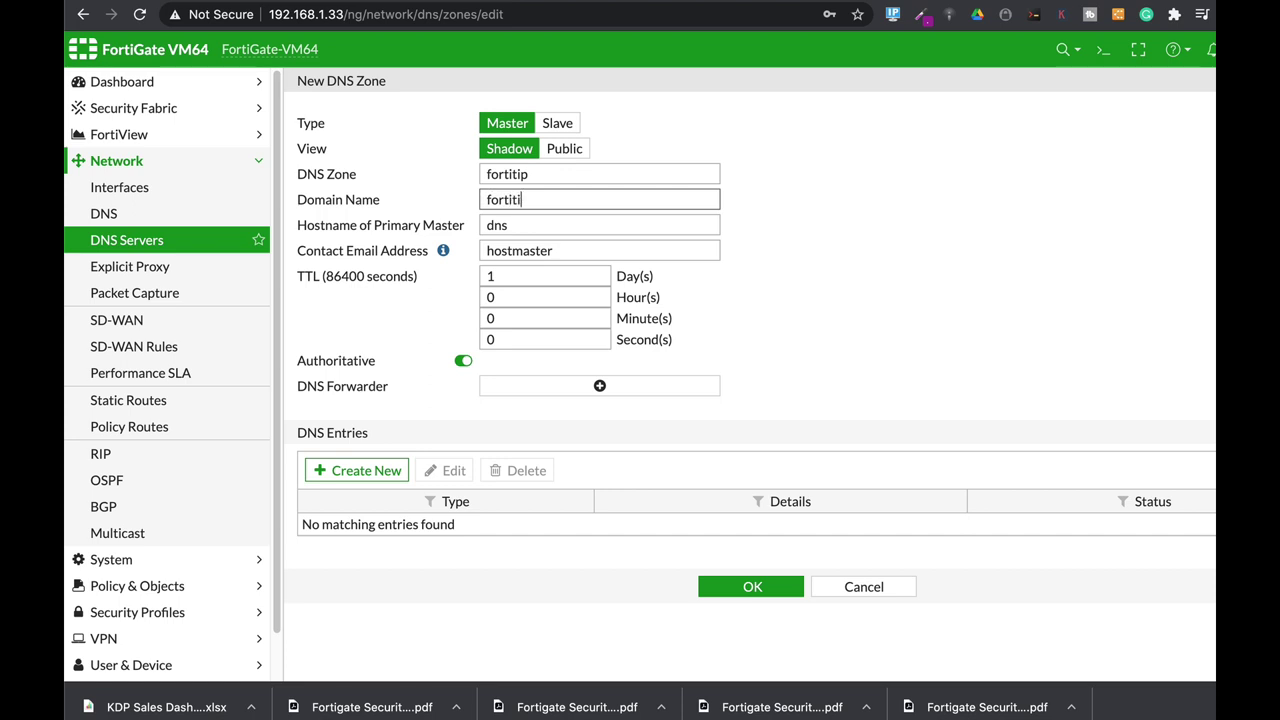
click(486, 250)
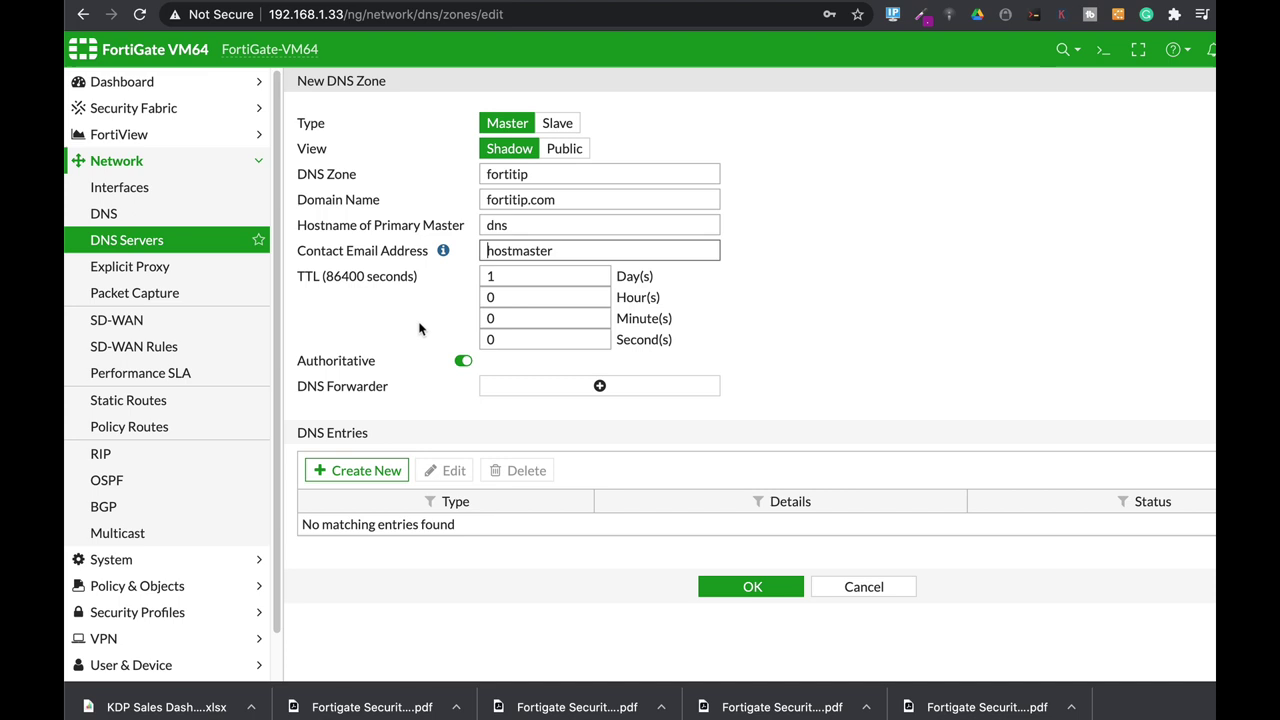
click(463, 361)
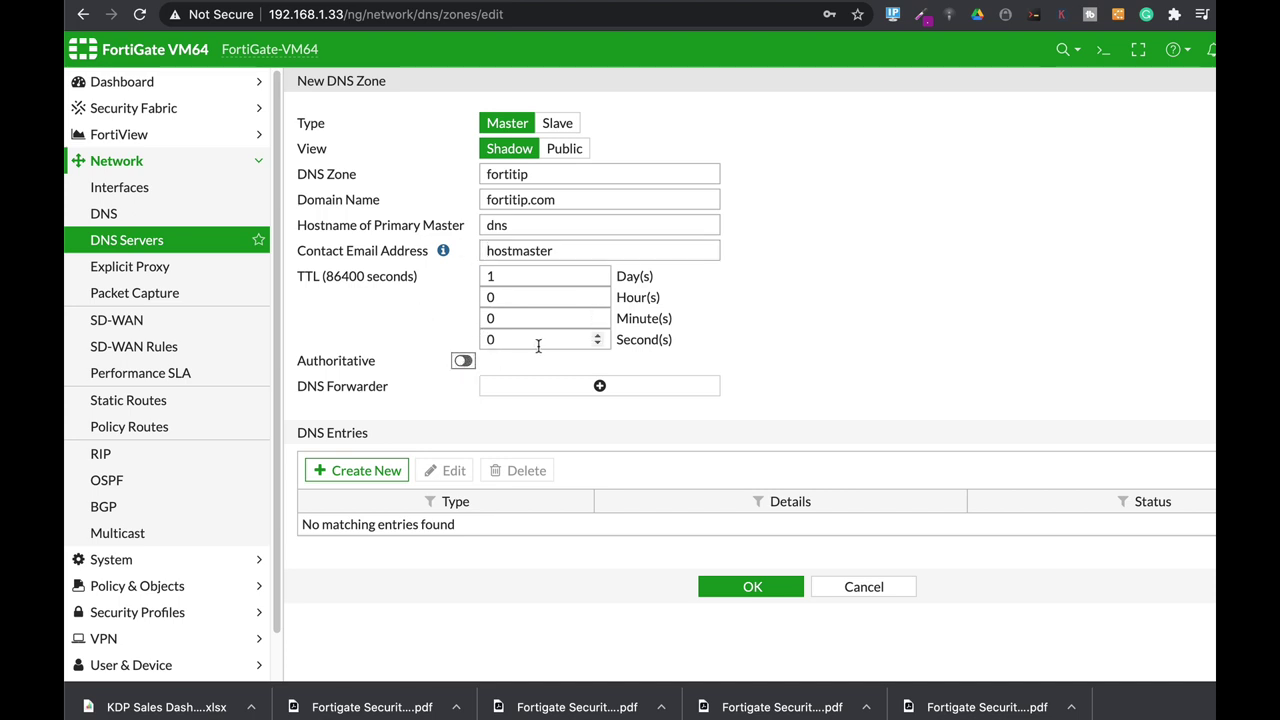
Step: Add an Address (A) entry mapping hostname router to 192.168.1.1 in the fortitip zone, and save the zone
click(397, 473)
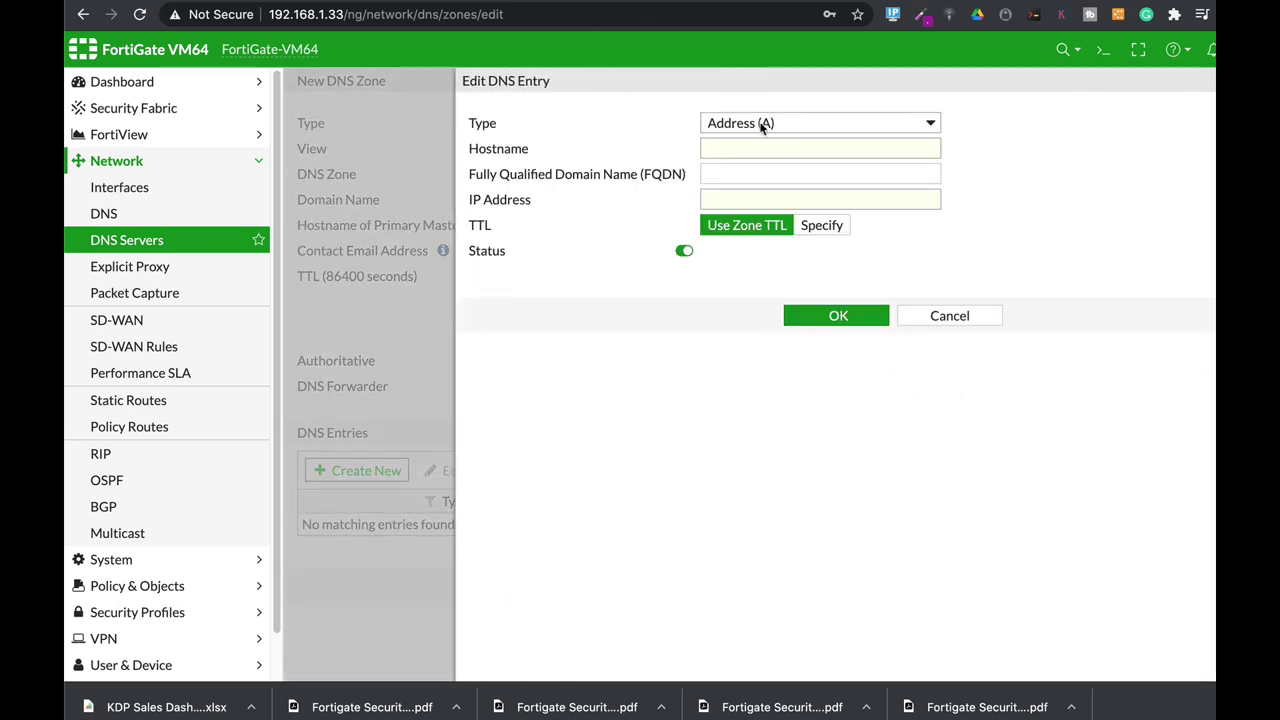
click(762, 124)
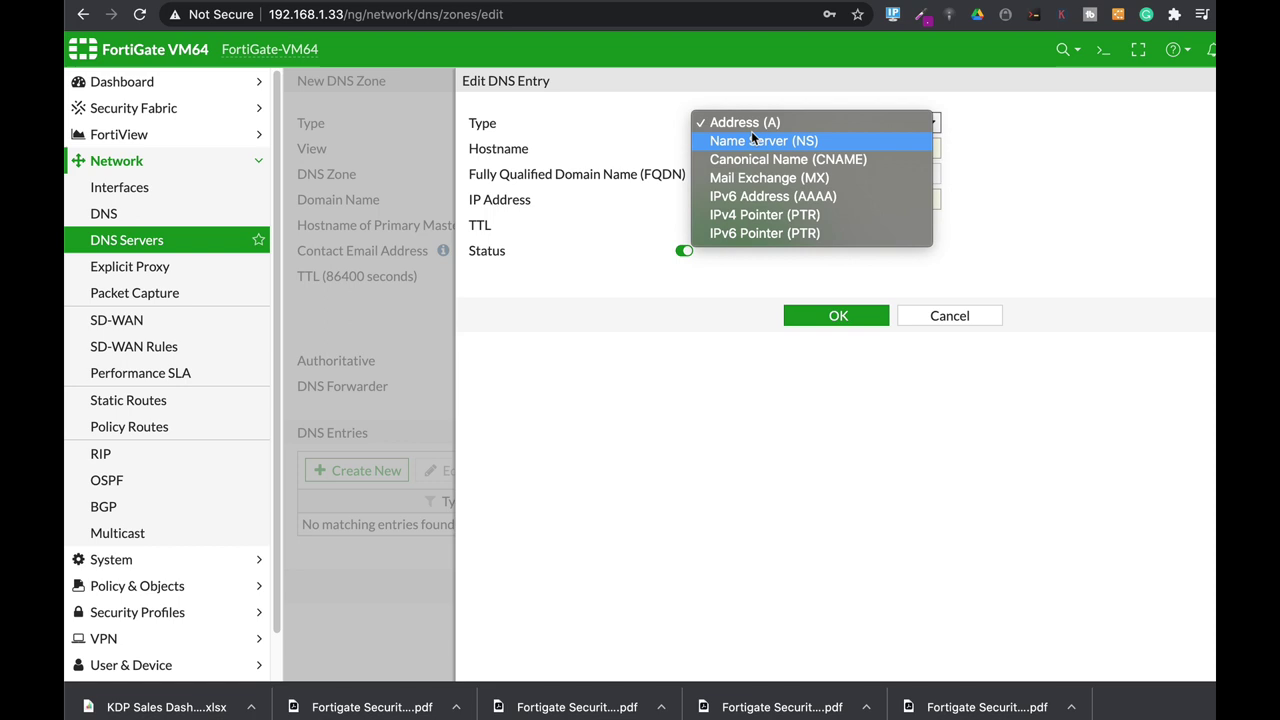
click(765, 124)
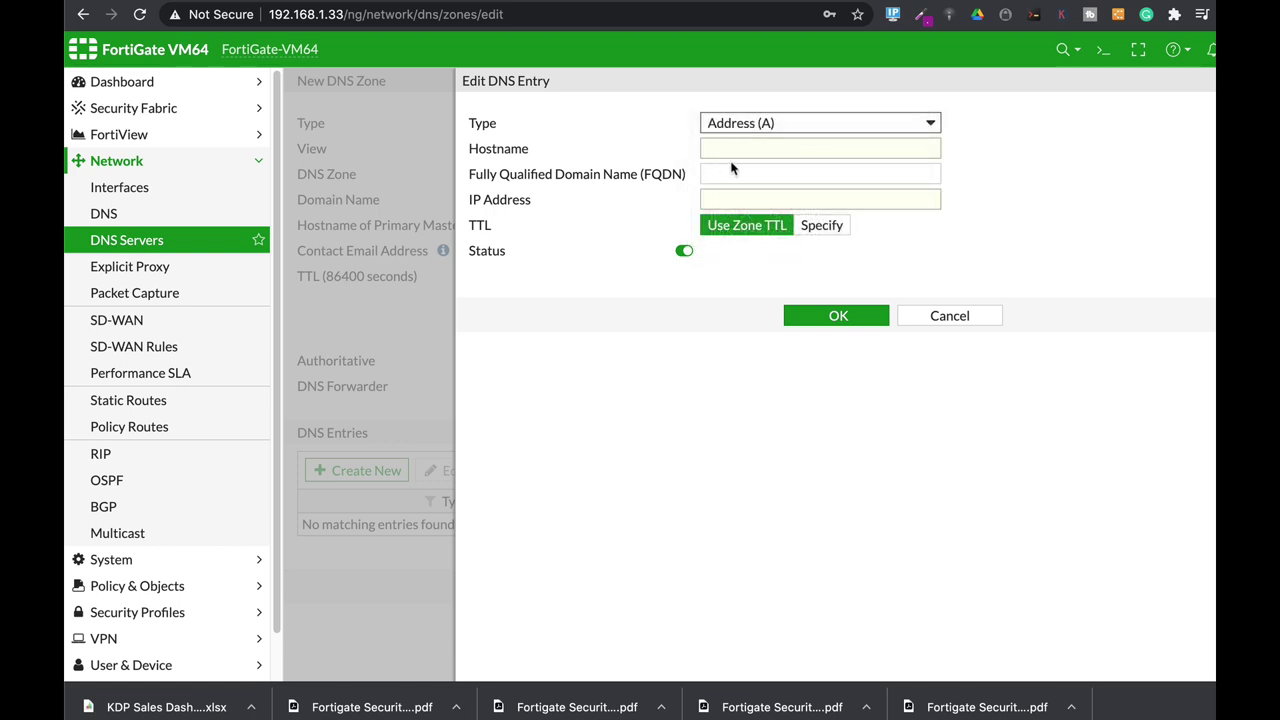
click(732, 149)
text(router)
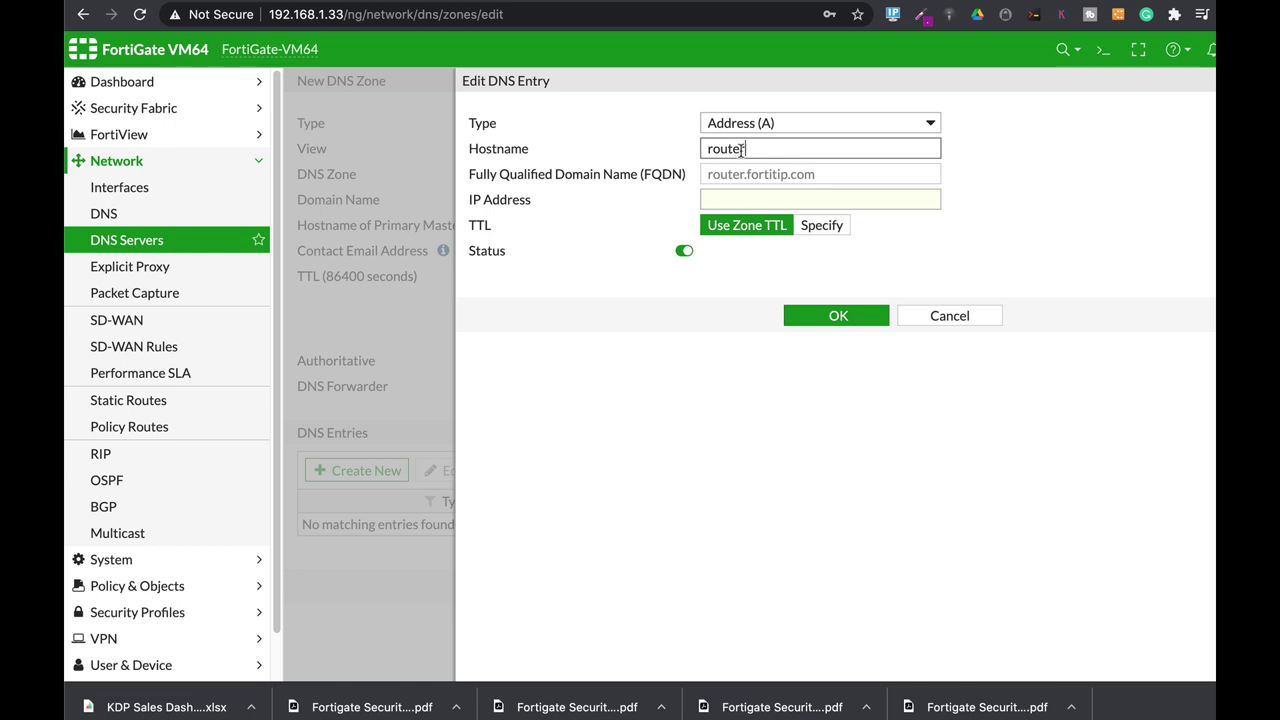
click(745, 198)
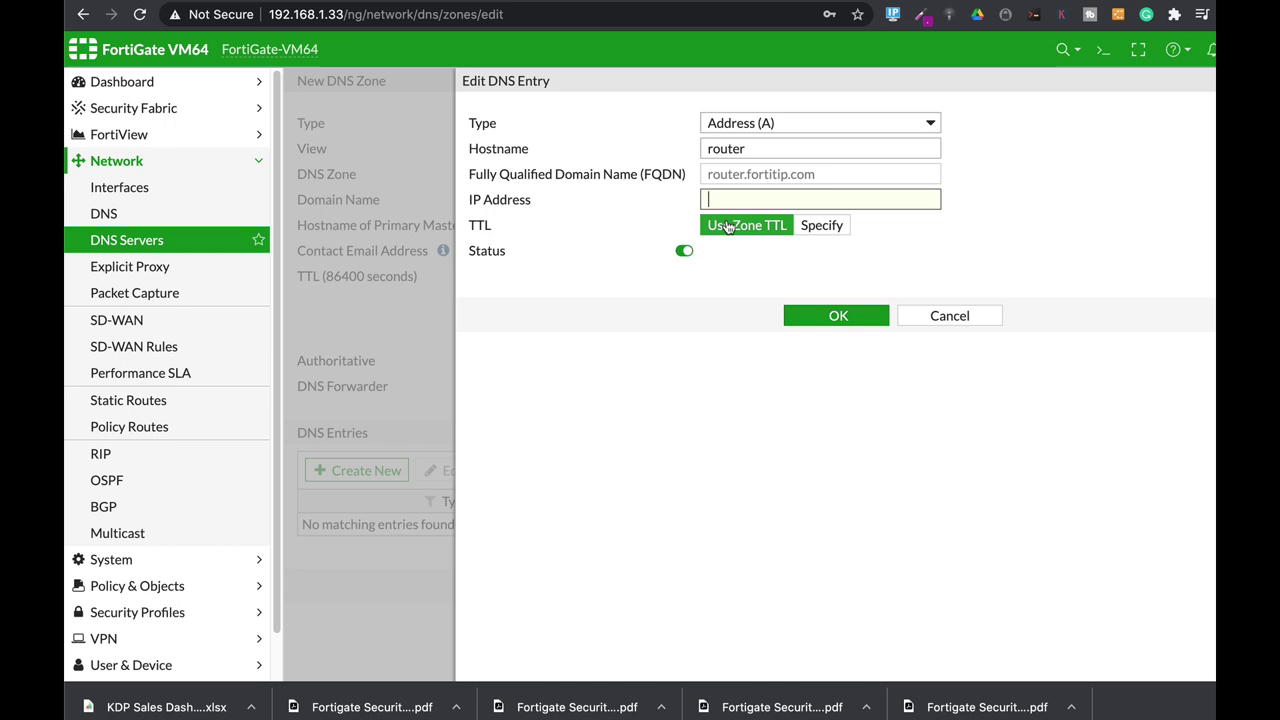
text(192.168)
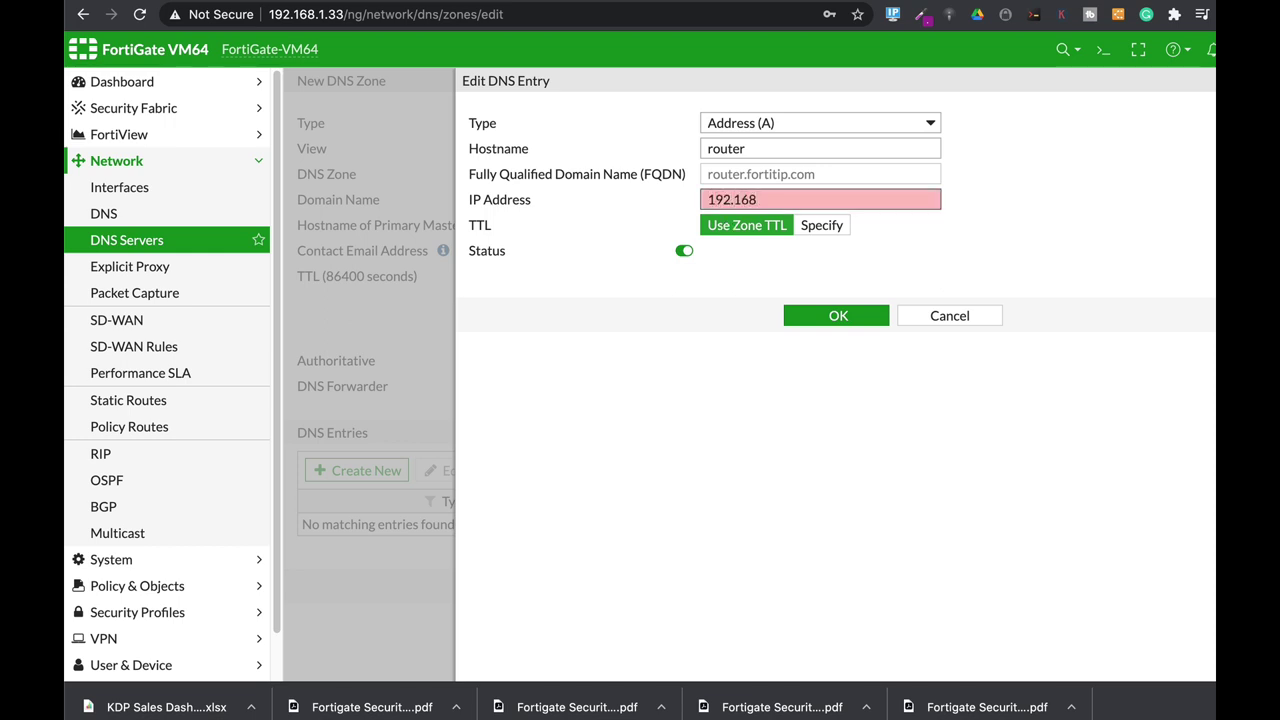
text(1.1)
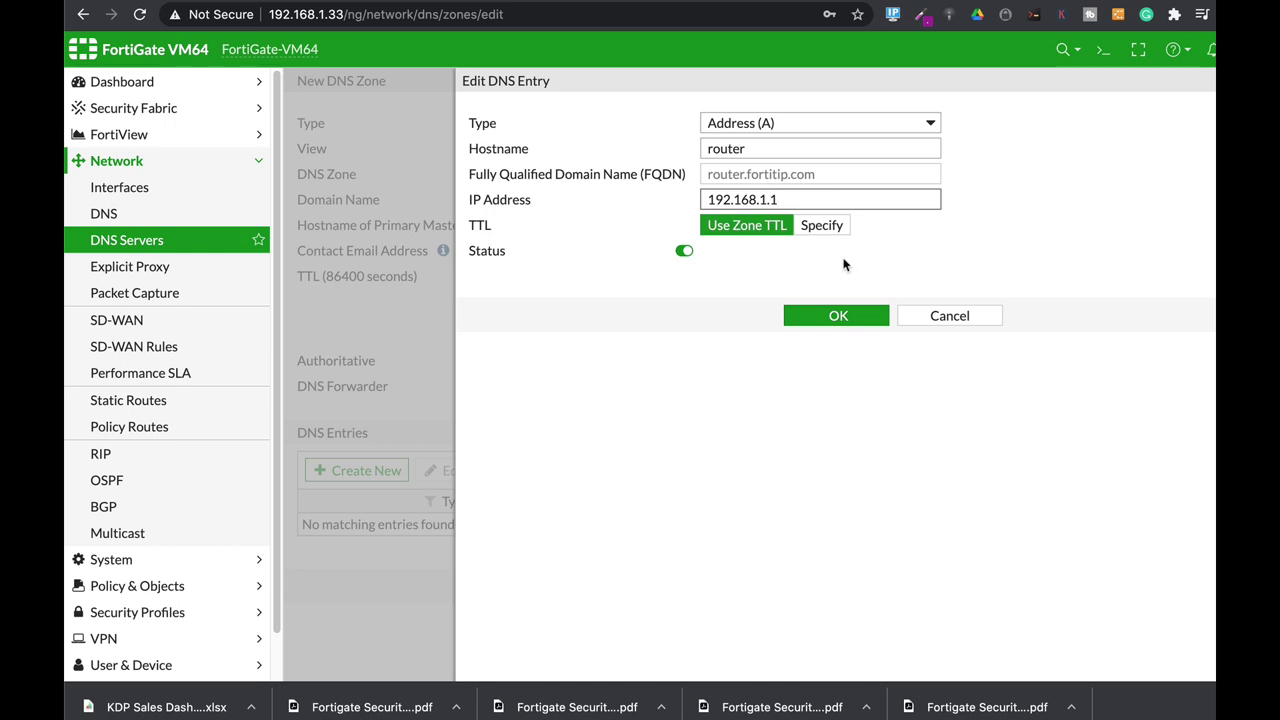
click(836, 316)
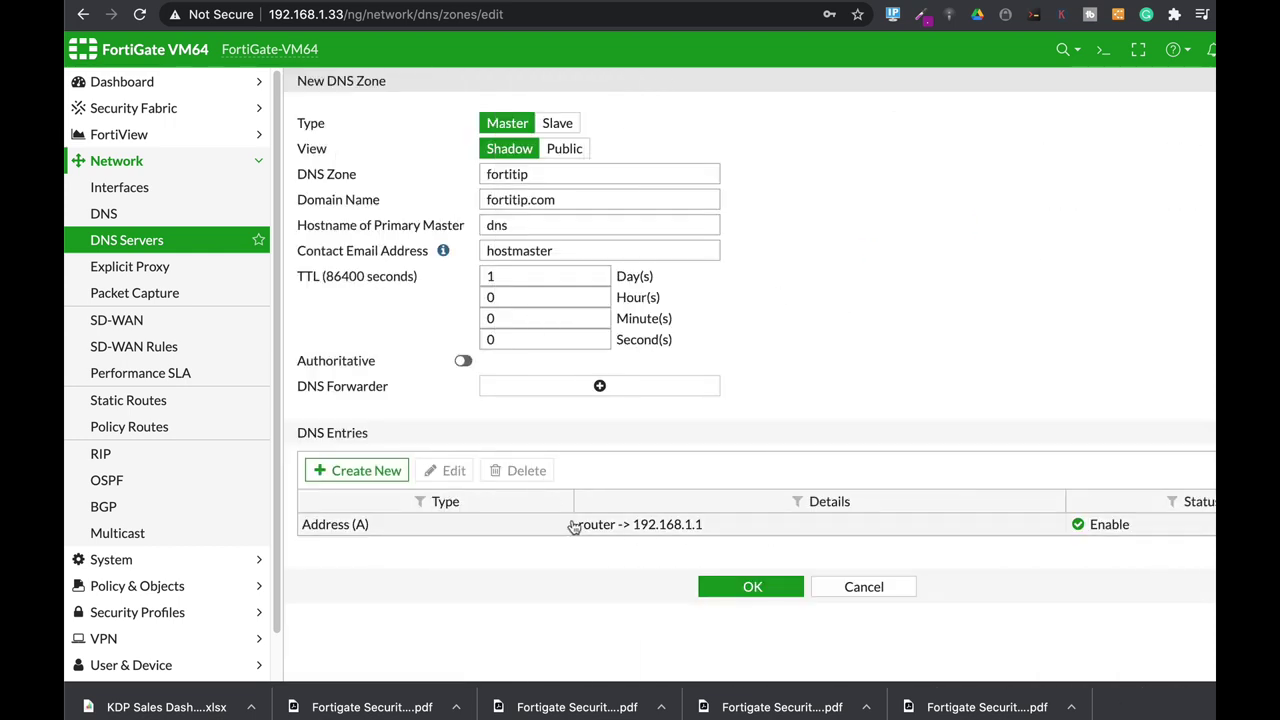
click(776, 590)
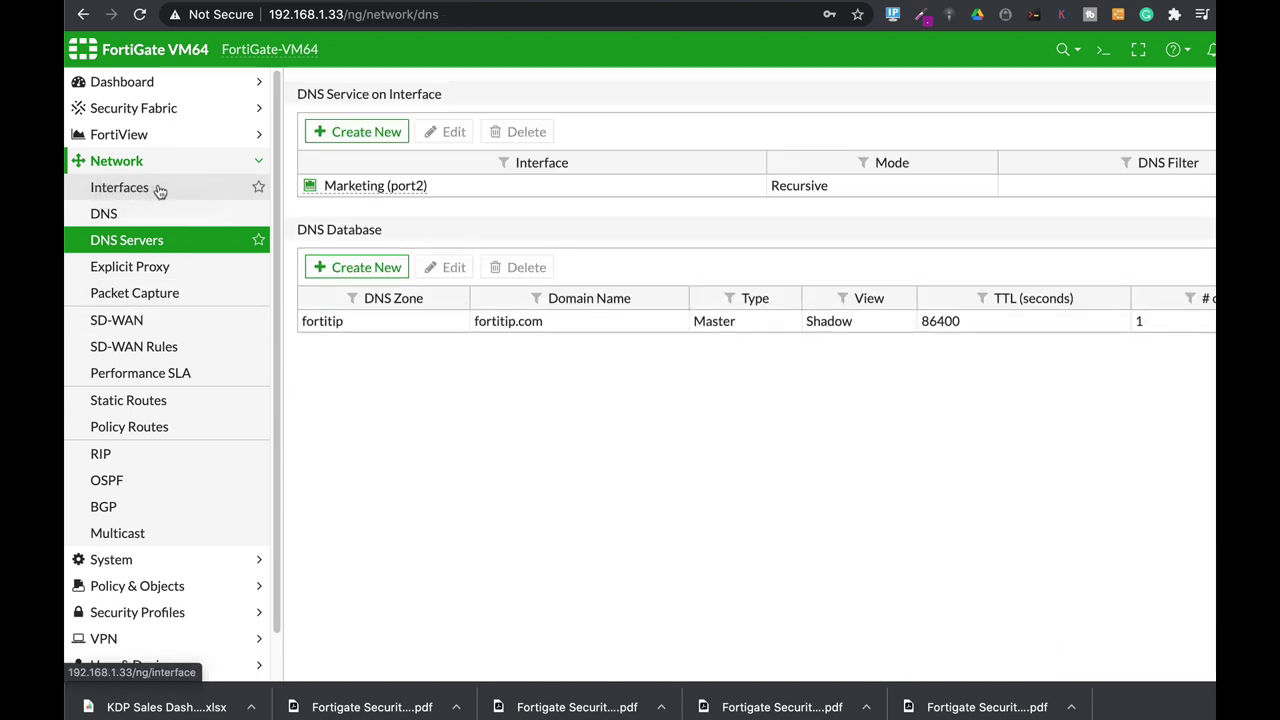
Step: Check the DNS server option in the DHCP server settings of the Marketing (port2) interface, and save the interface
click(158, 189)
click(376, 292)
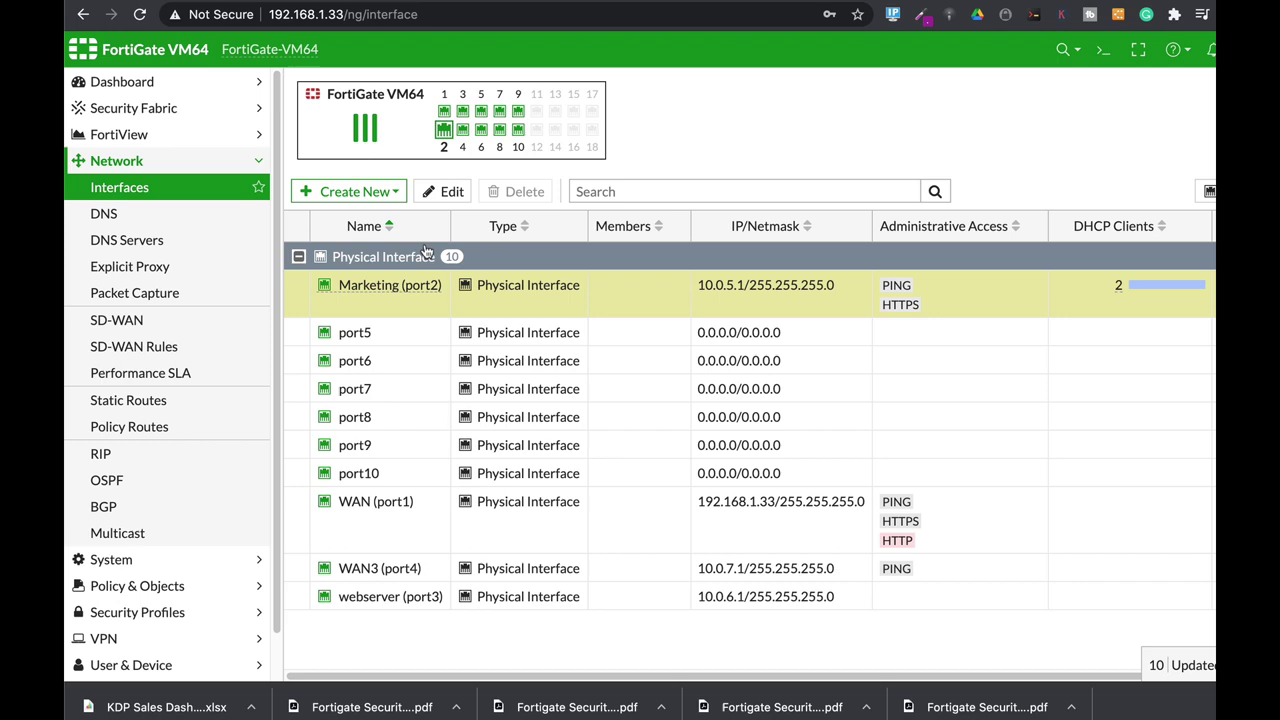
click(450, 191)
scroll(590, 450, down, 10)
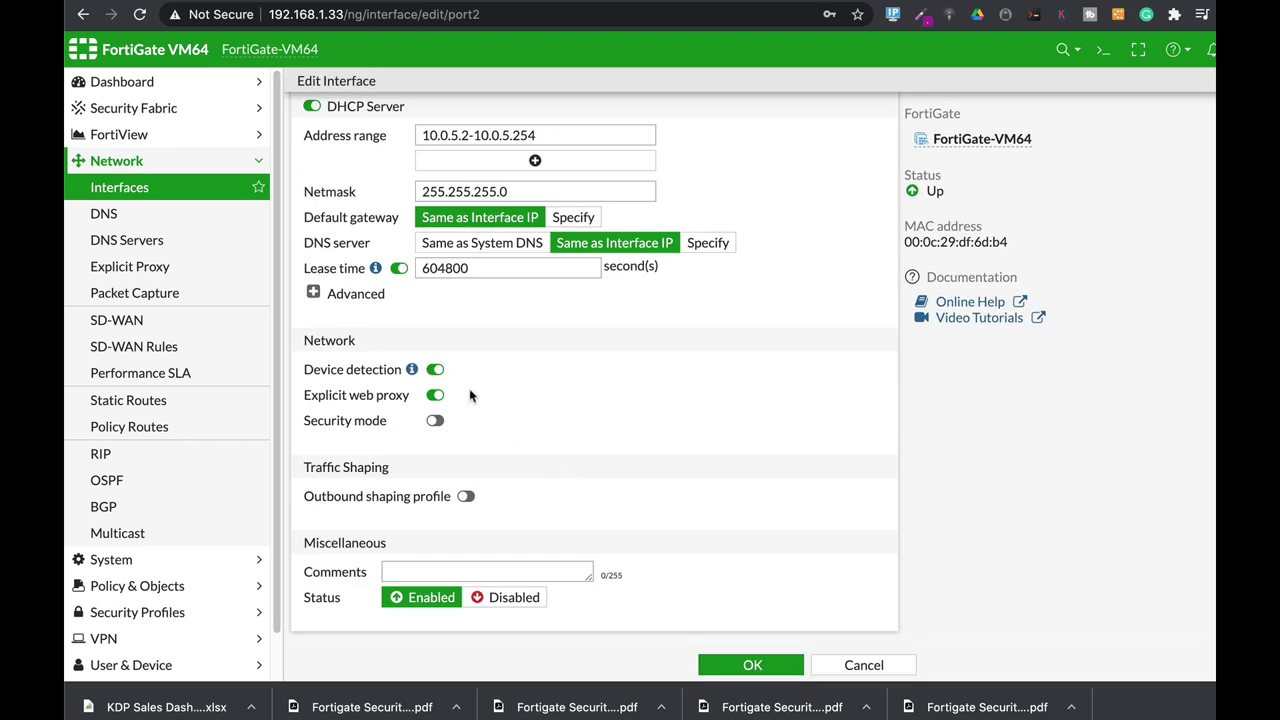
scroll(524, 369, up, 2)
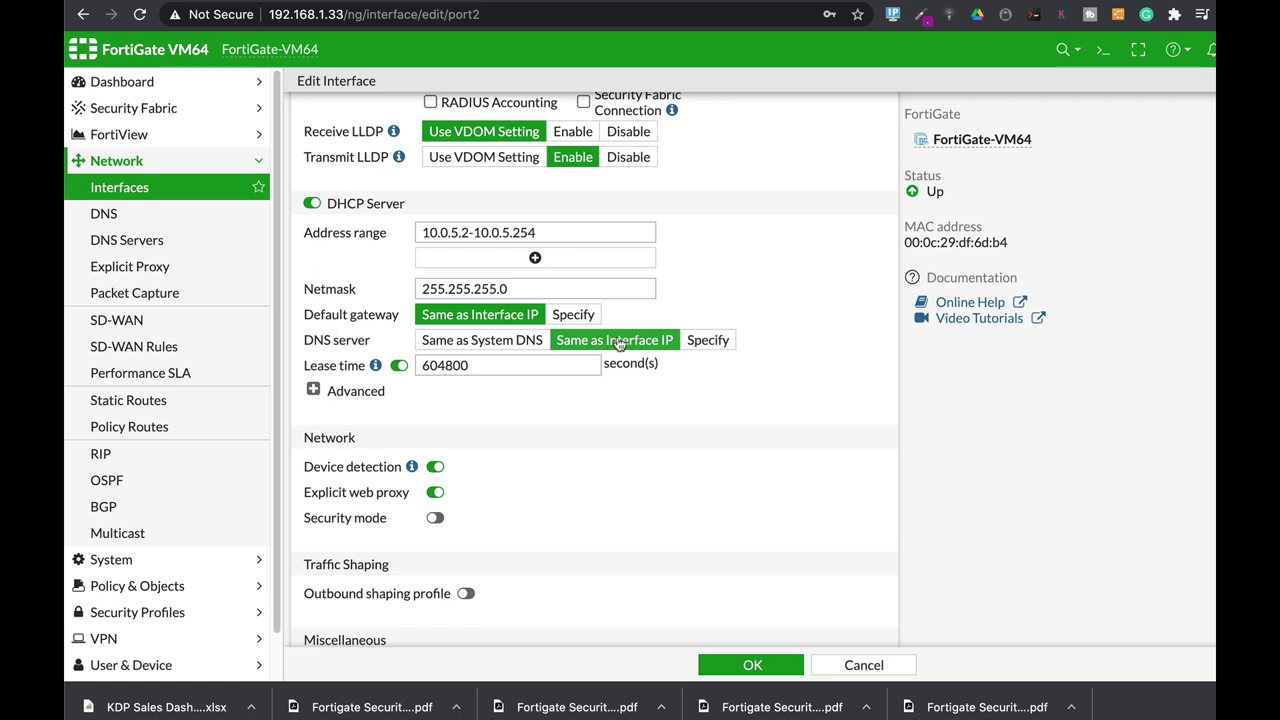
click(751, 665)
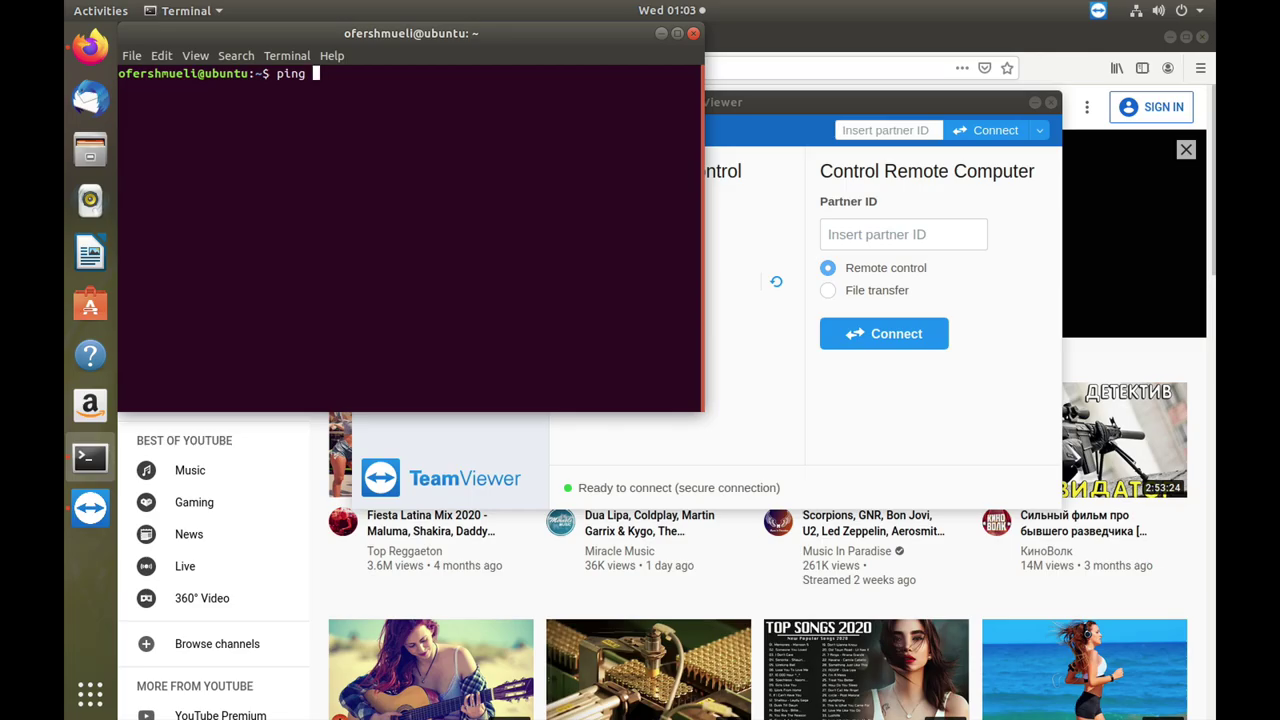
Step: Switch to the Ubuntu terminal, ping router.fortitip.com, and highlight the IP address in the first reply
text(router.fortitip.com)
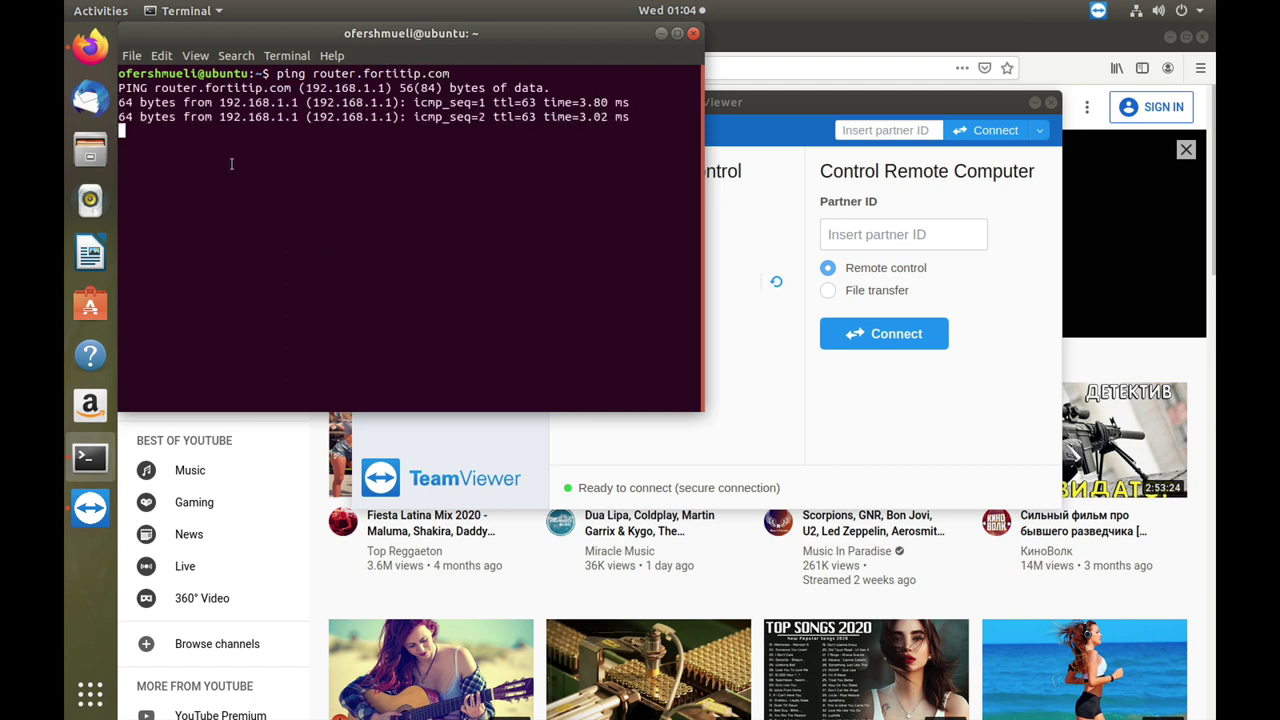
drag(307, 101, 392, 102)
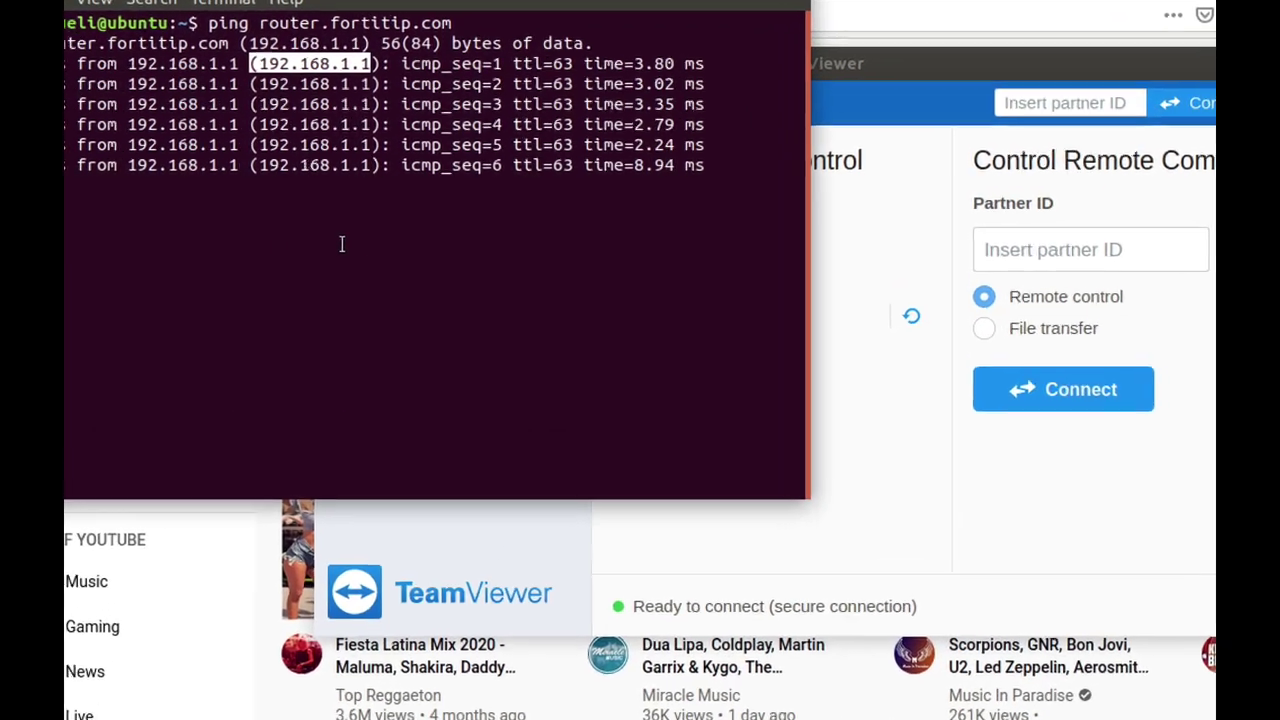